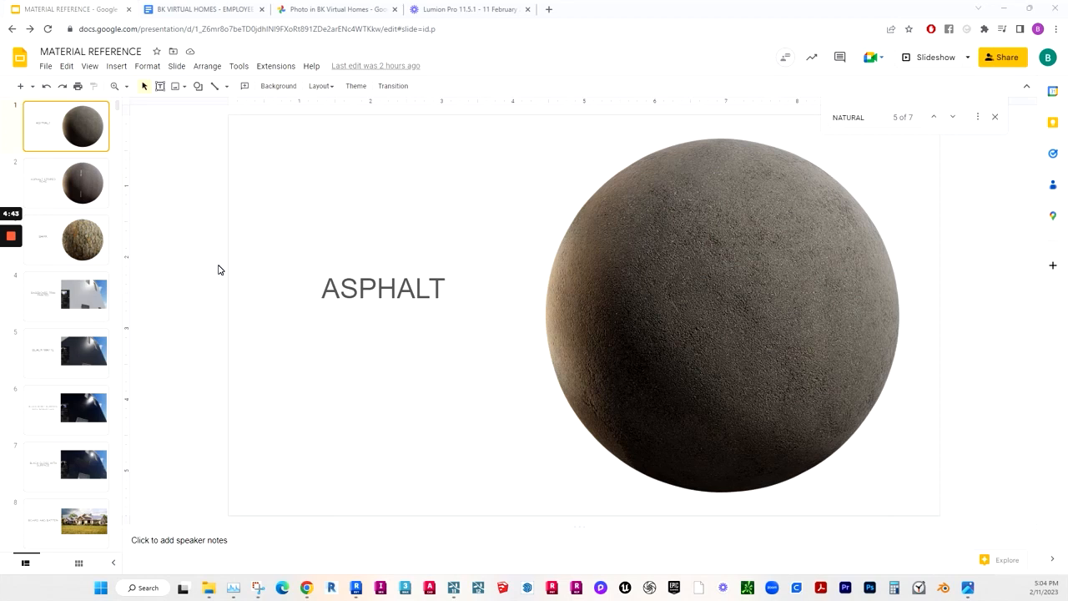
Step: View the Asphalt Striped Road slide, skim the following material slides, and return to the Asphalt slide
click(79, 180)
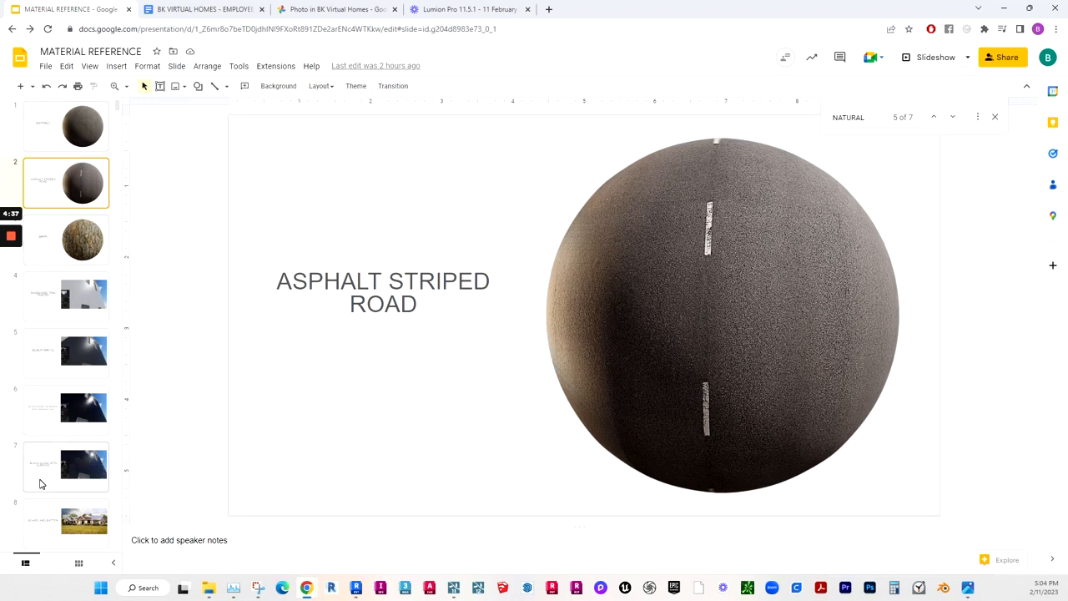
scroll(76, 453, down, 8)
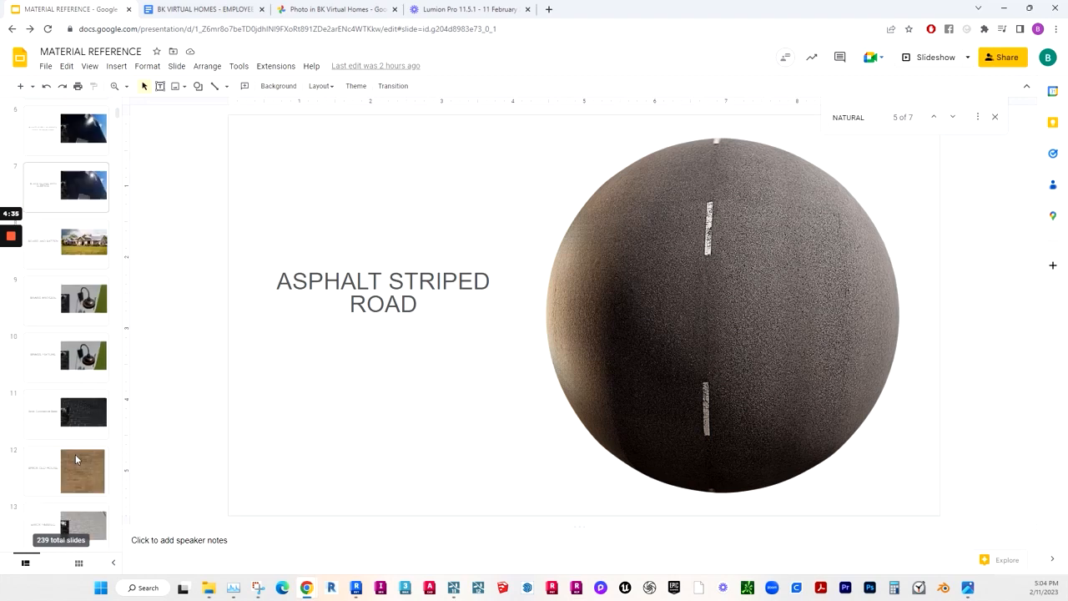
scroll(94, 331, up, 8)
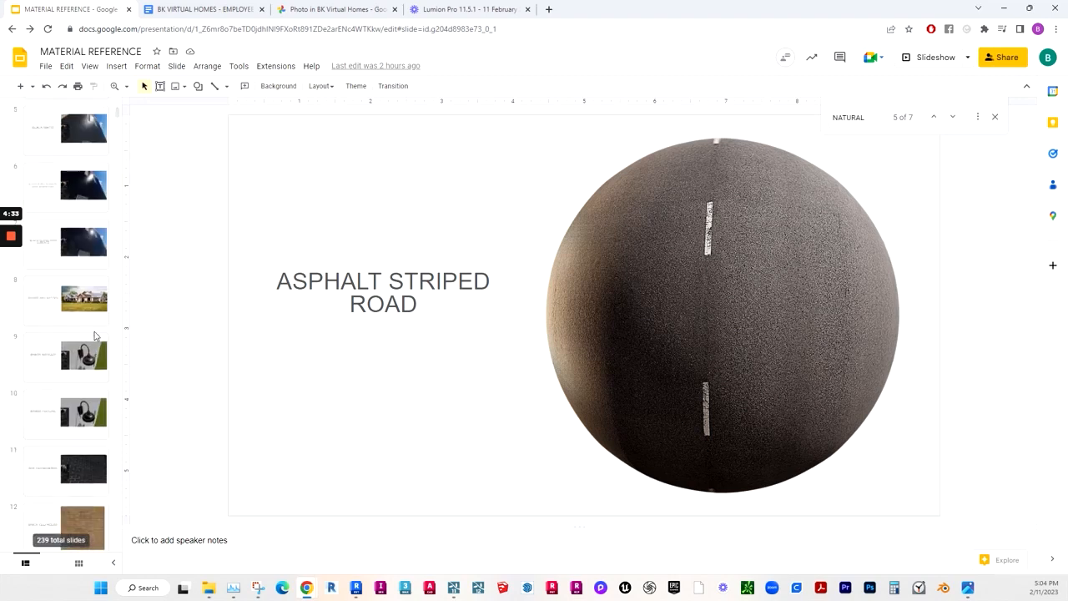
click(31, 124)
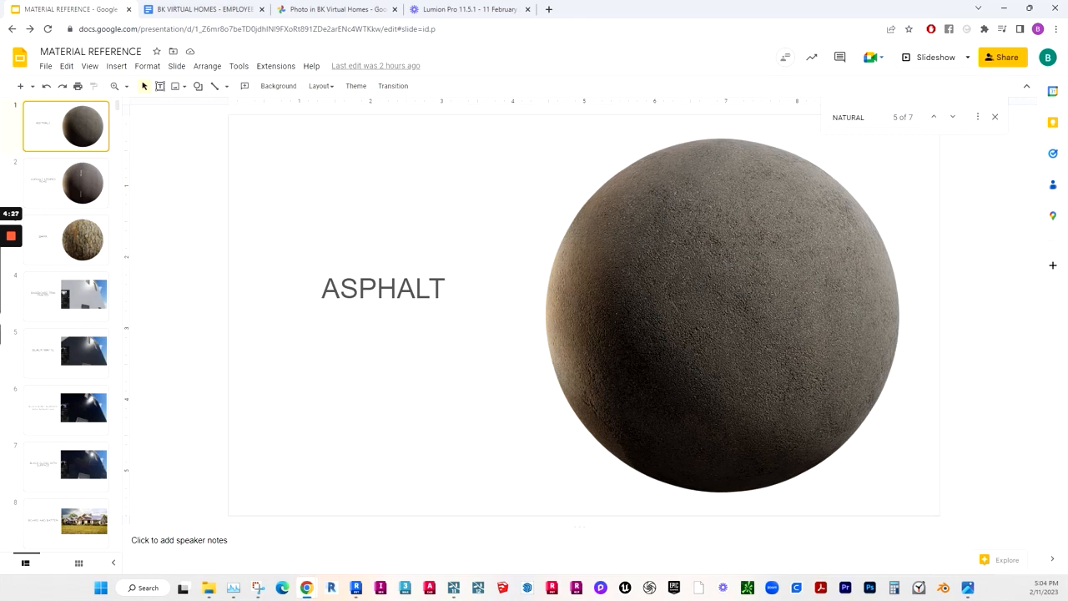
Step: Show the Board and Batten slide in the material reference deck
mouse_move(184, 588)
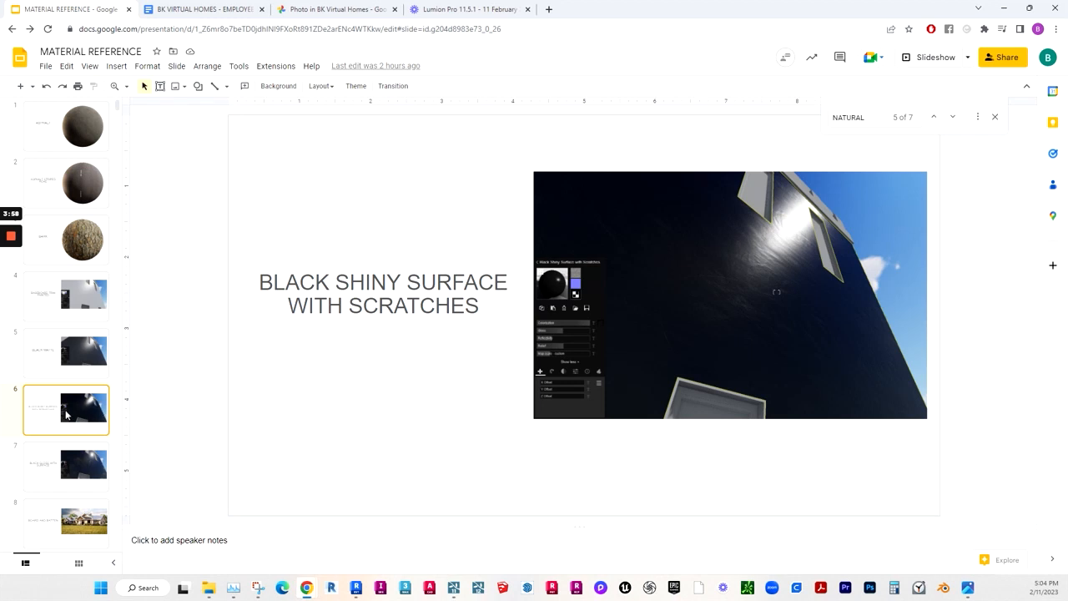
scroll(67, 414, down, 3)
click(65, 359)
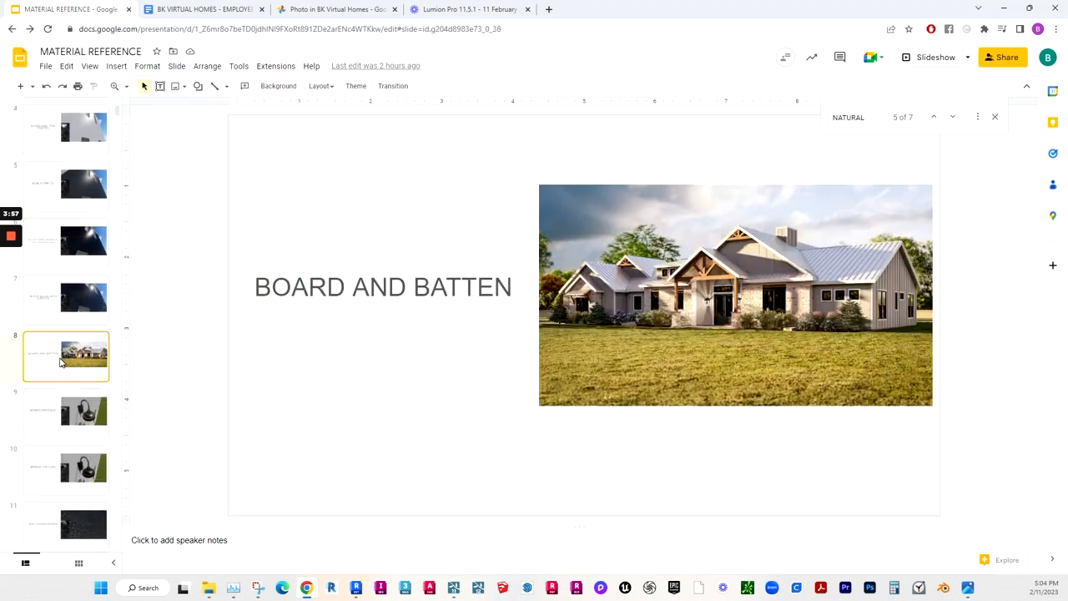
Step: Skim the material slides after Board and Batten and show the Metal Corrugated Rust slide
scroll(71, 422, down, 20)
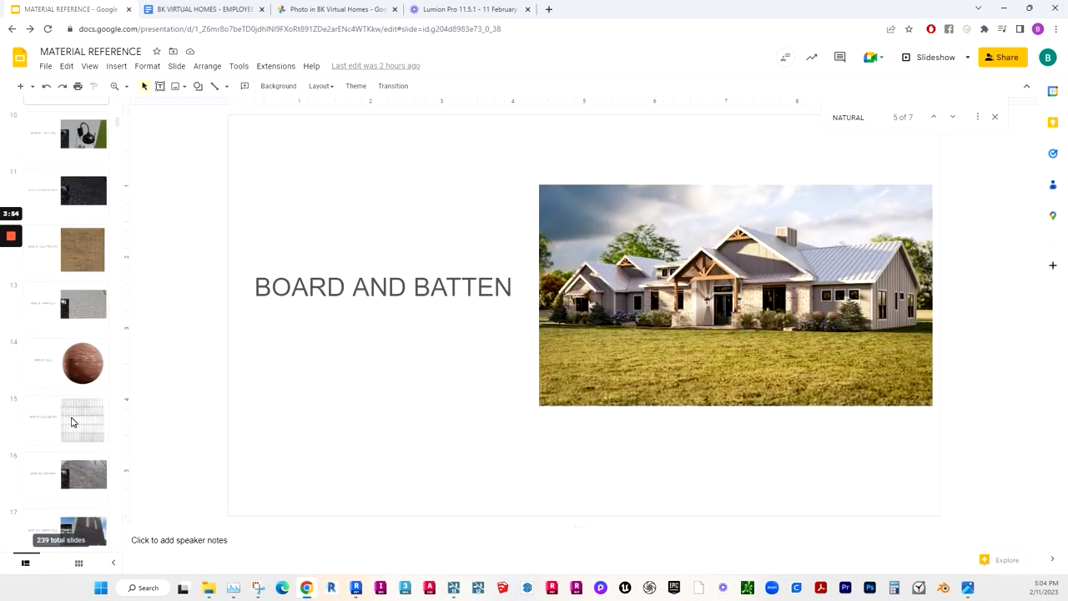
scroll(70, 432, down, 8)
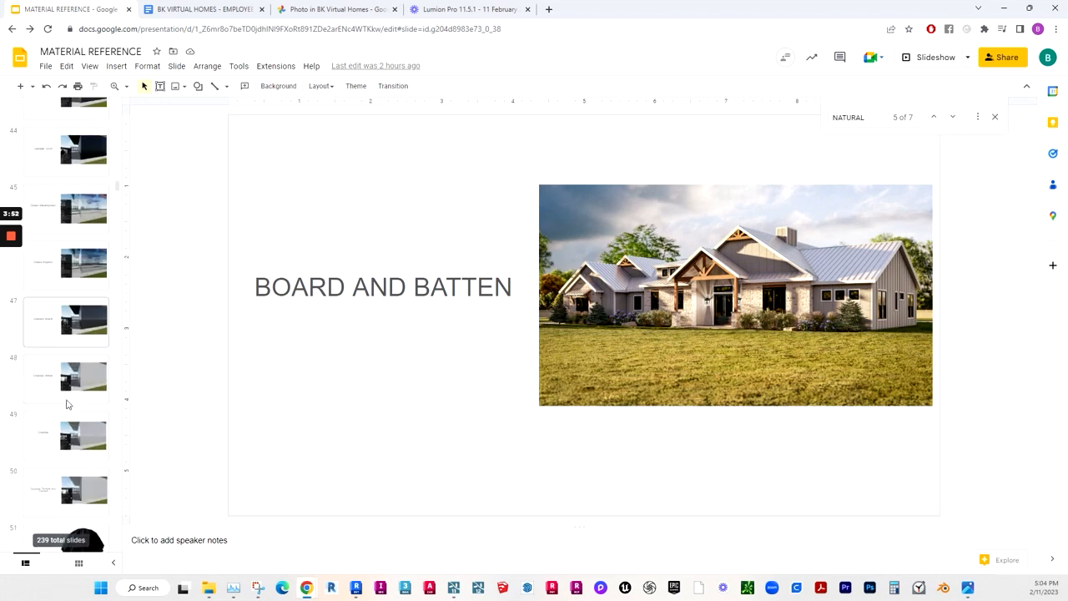
scroll(74, 384, down, 4)
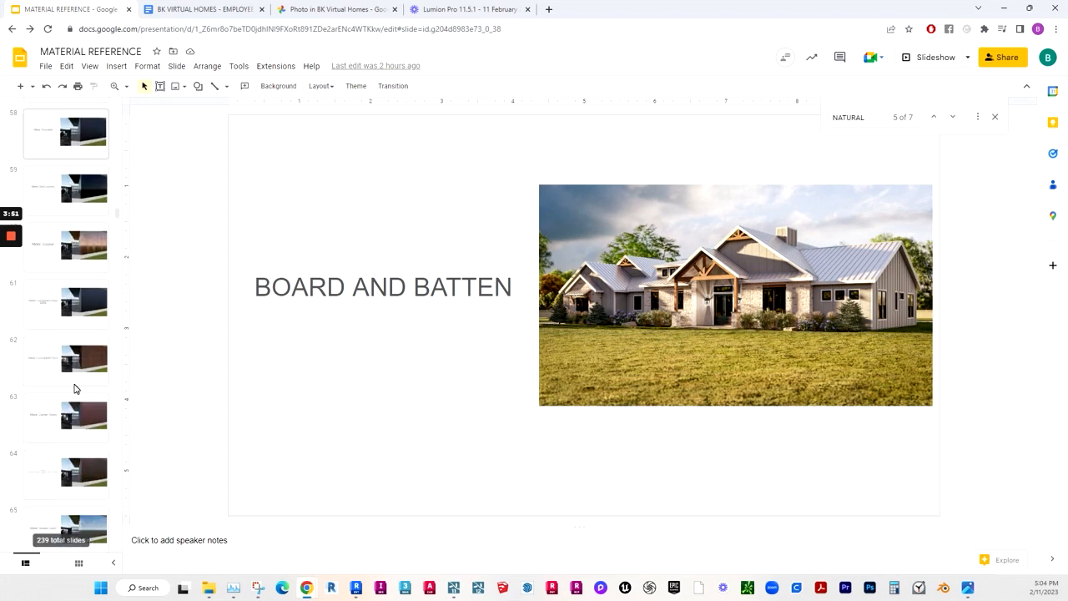
click(73, 368)
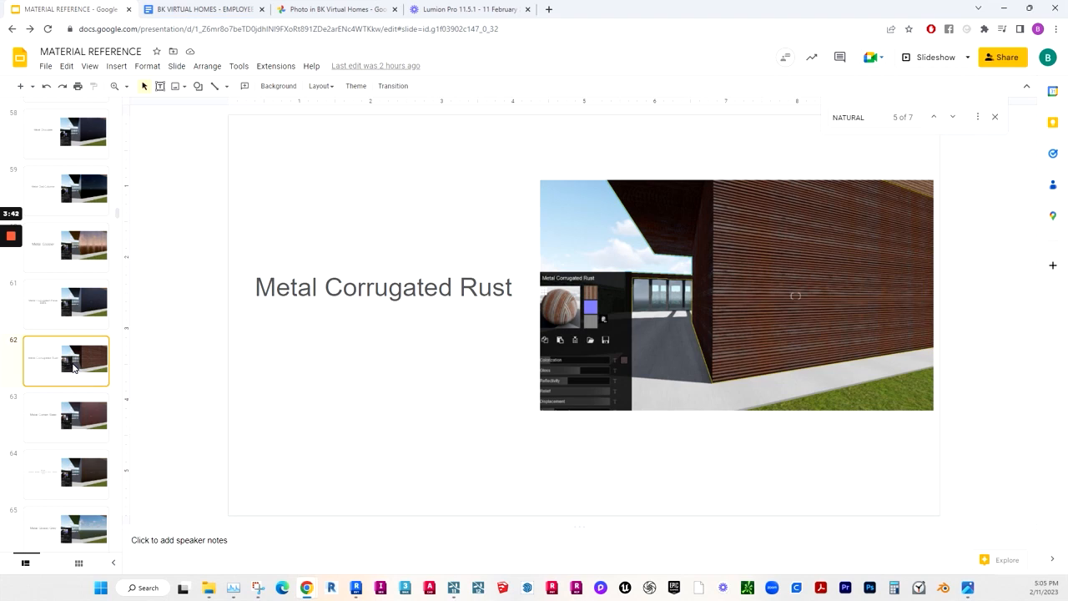
Step: Skim further through the material deck and show the Stone Mine 2 slide
scroll(72, 418, down, 20)
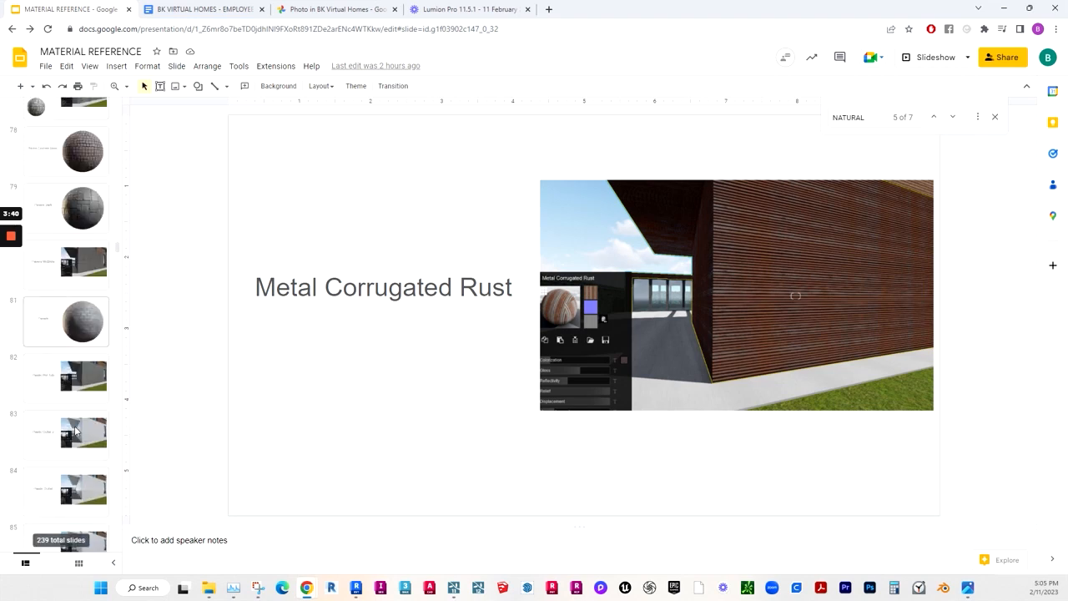
scroll(80, 402, down, 18)
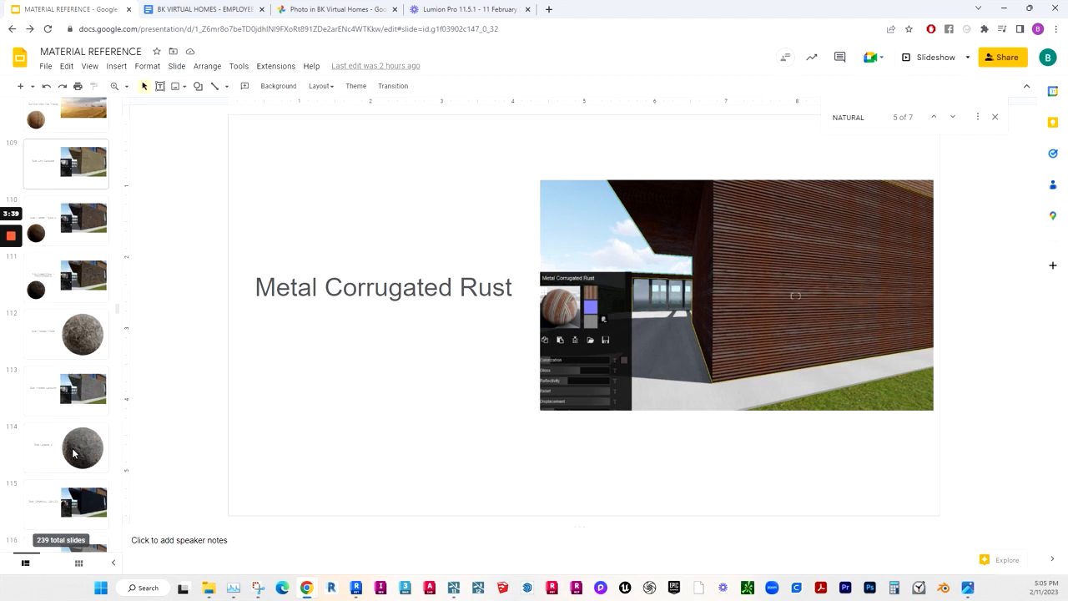
scroll(76, 450, down, 12)
click(82, 401)
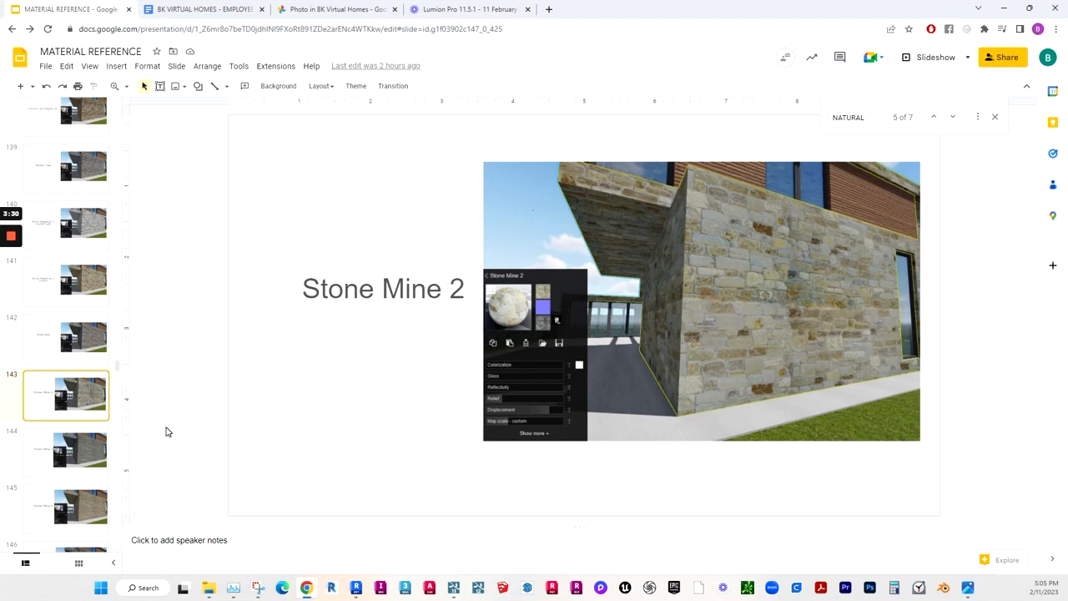
Step: Skim the material slides that follow Stone Mine 2 in the slide list
scroll(92, 394, down, 12)
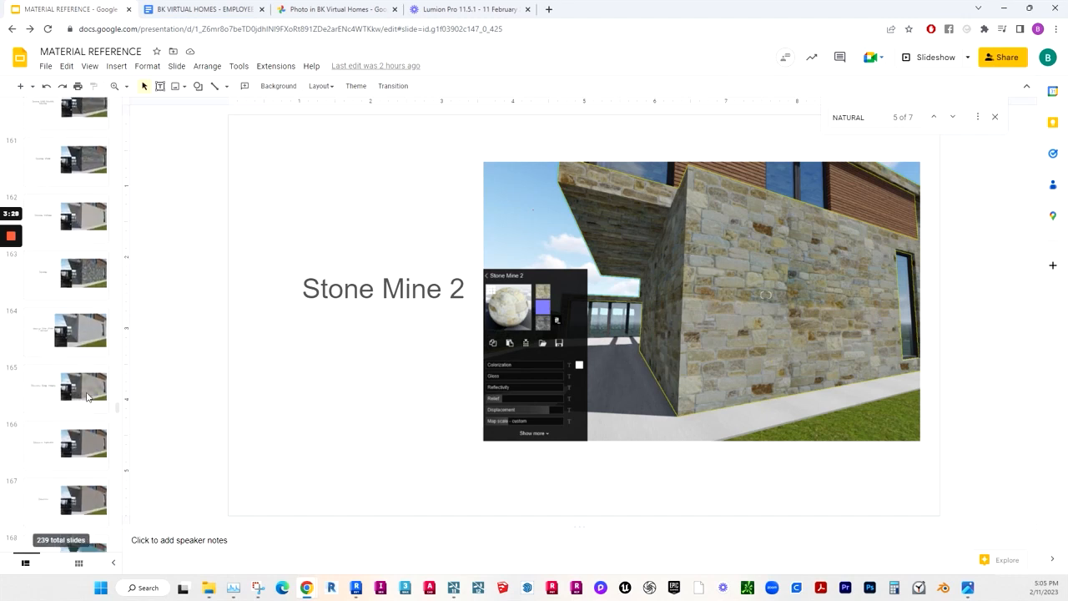
scroll(86, 397, down, 1)
scroll(86, 397, down, 5)
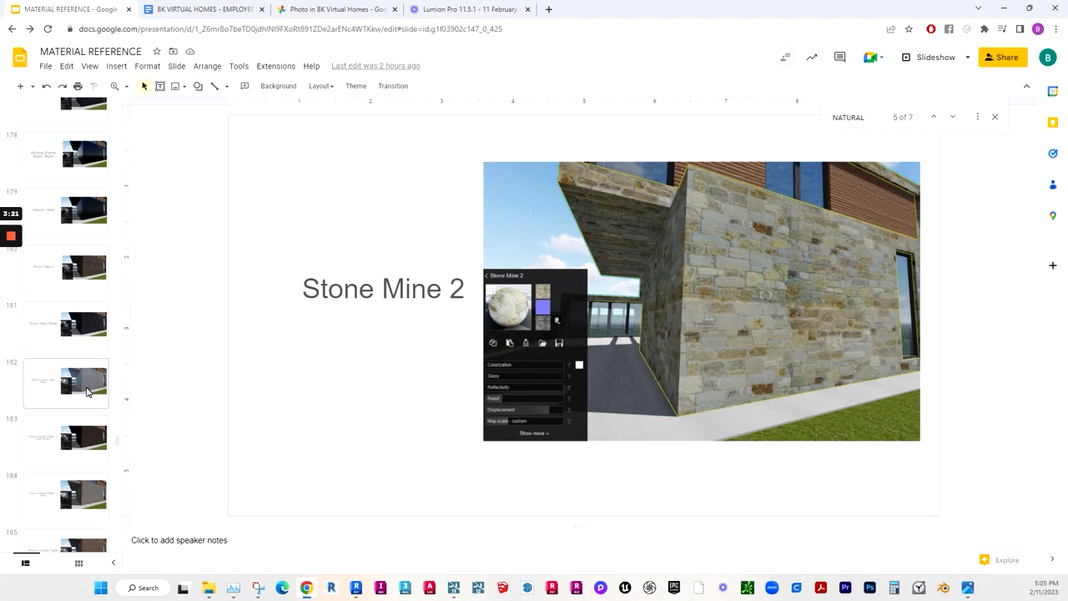
scroll(89, 351, down, 3)
scroll(88, 337, down, 5)
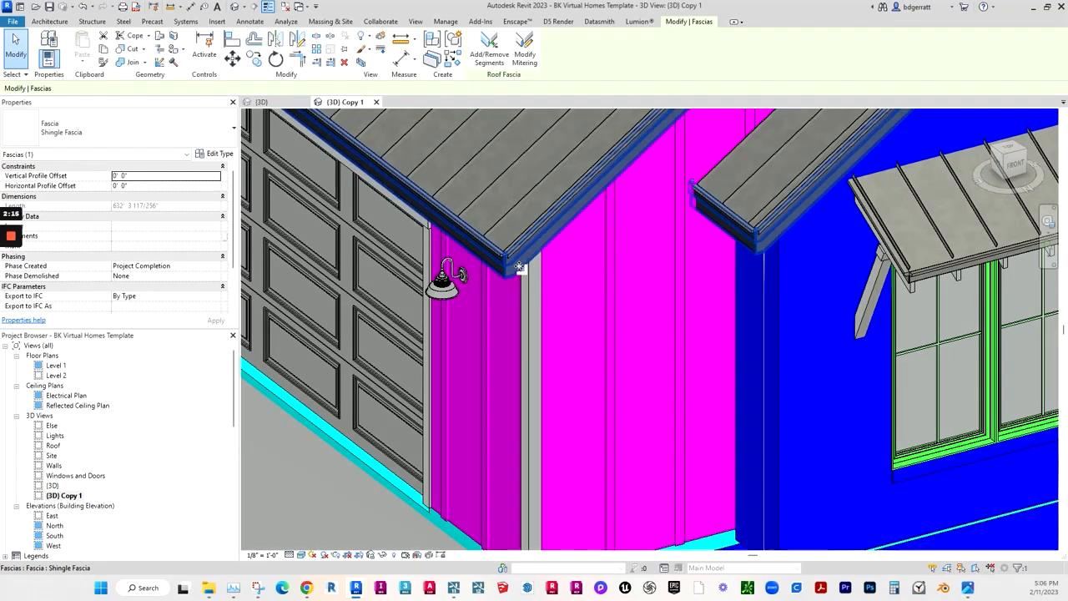
Step: Inspect the profile and material in the type properties of the selected Shingle Fascia, and close them
click(216, 154)
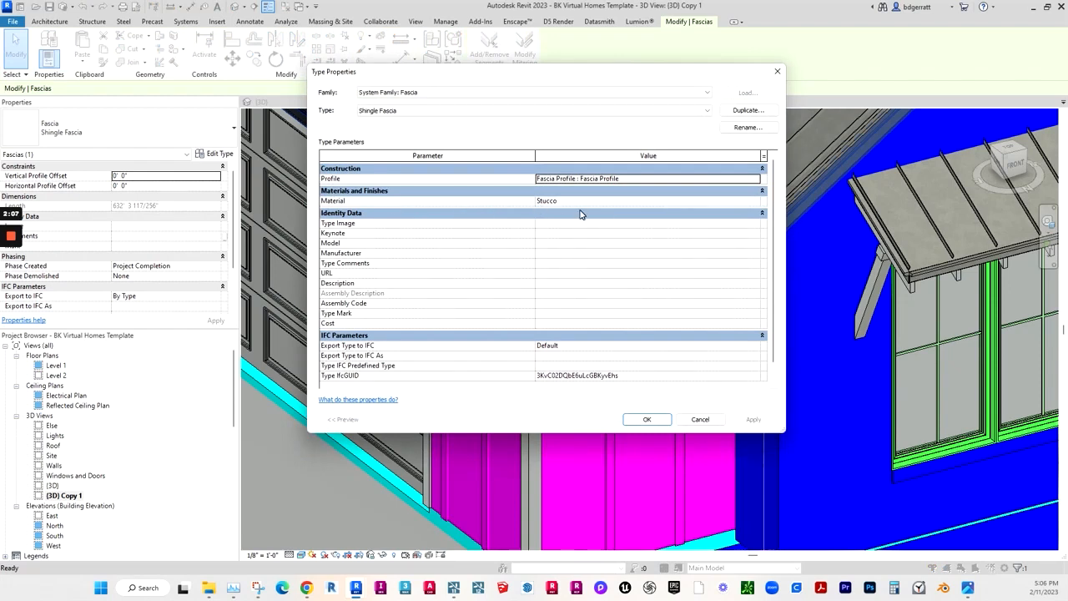
click(647, 419)
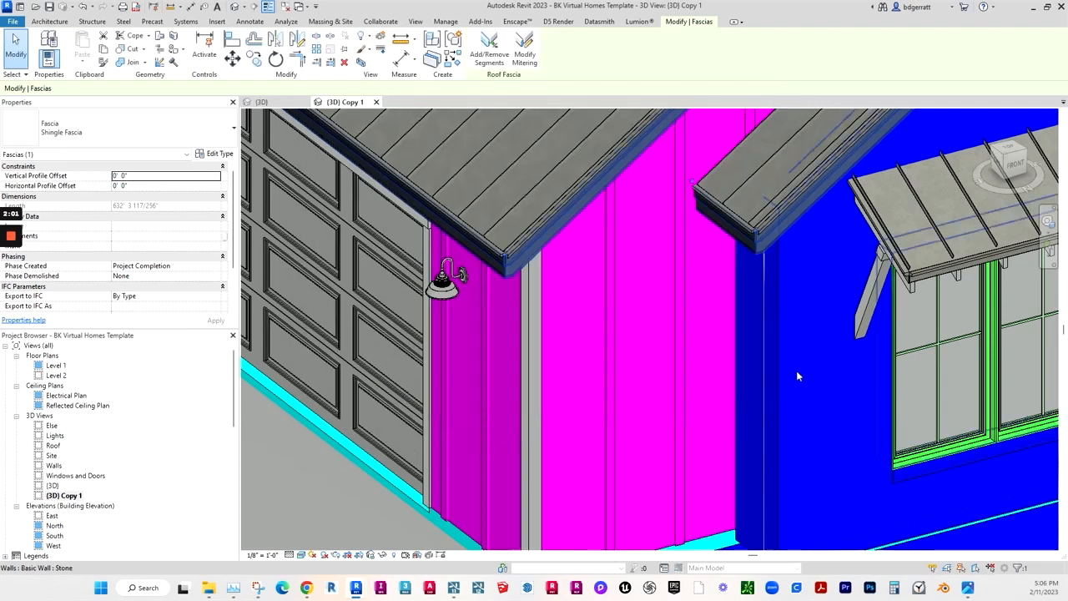
Step: Examine the color-coded materials on the whole house model and its site from the garage, front and opposite sides
scroll(528, 365, down, 5)
scroll(527, 364, down, 6)
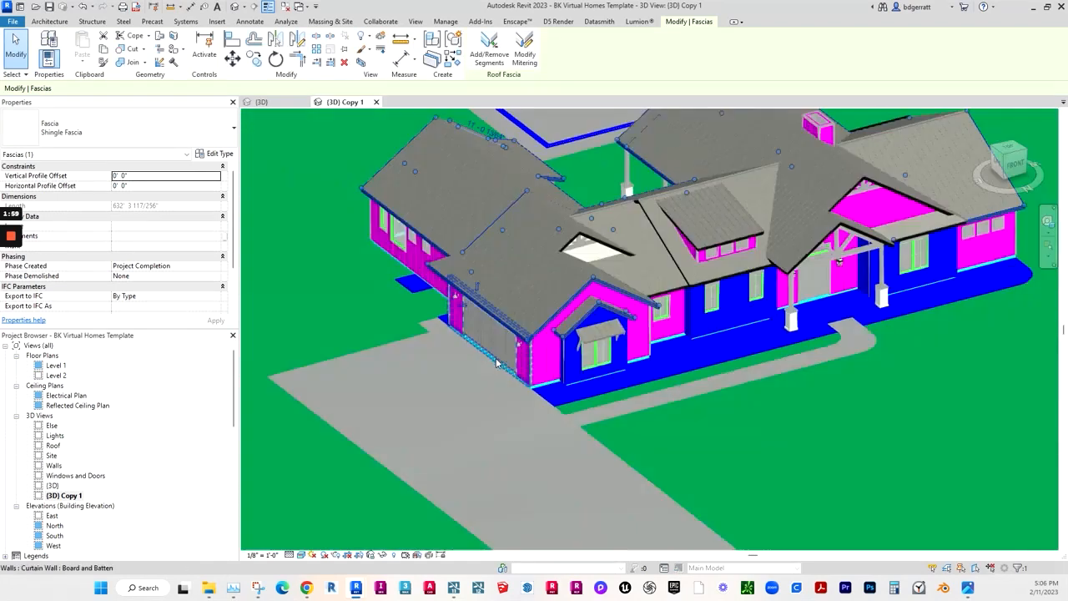
shift+middle_drag(528, 365, 887, 214)
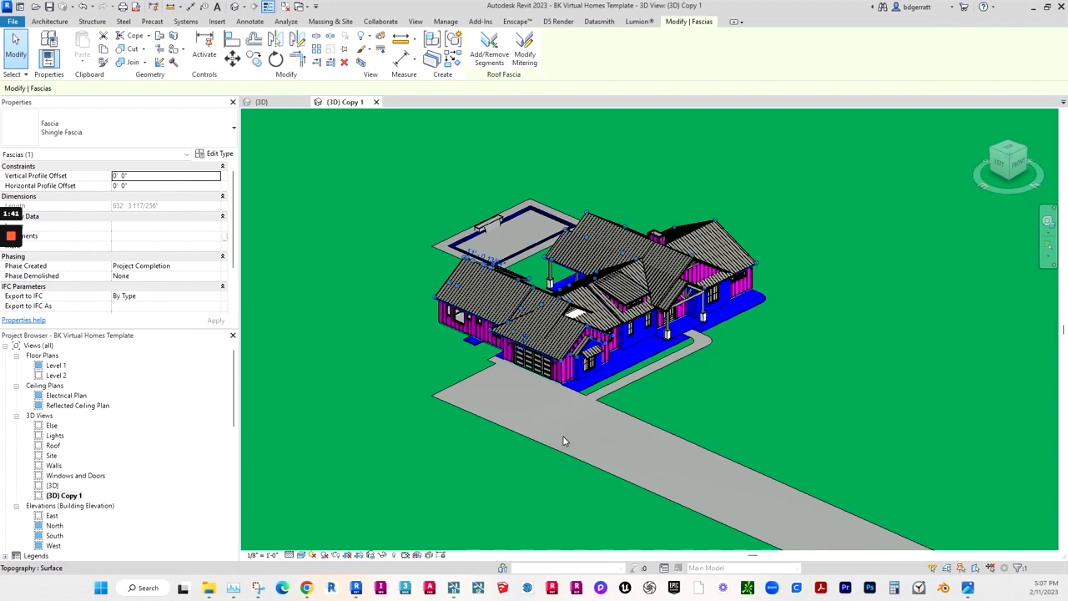
shift+middle_drag(583, 406, 580, 381)
click(607, 335)
shift+middle_drag(606, 336, 531, 421)
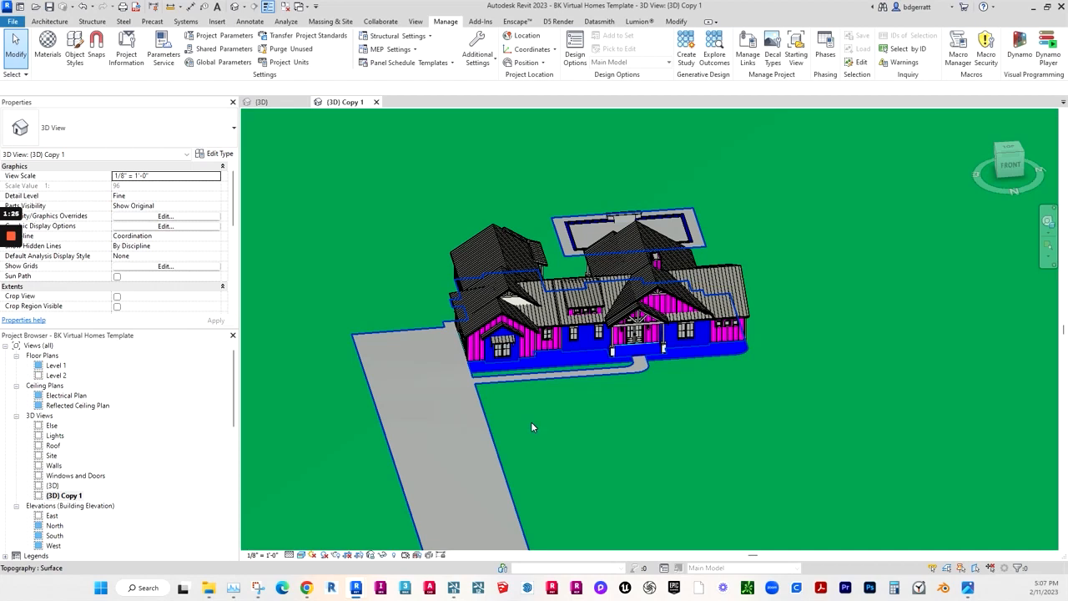
shift+middle_drag(532, 427, 527, 447)
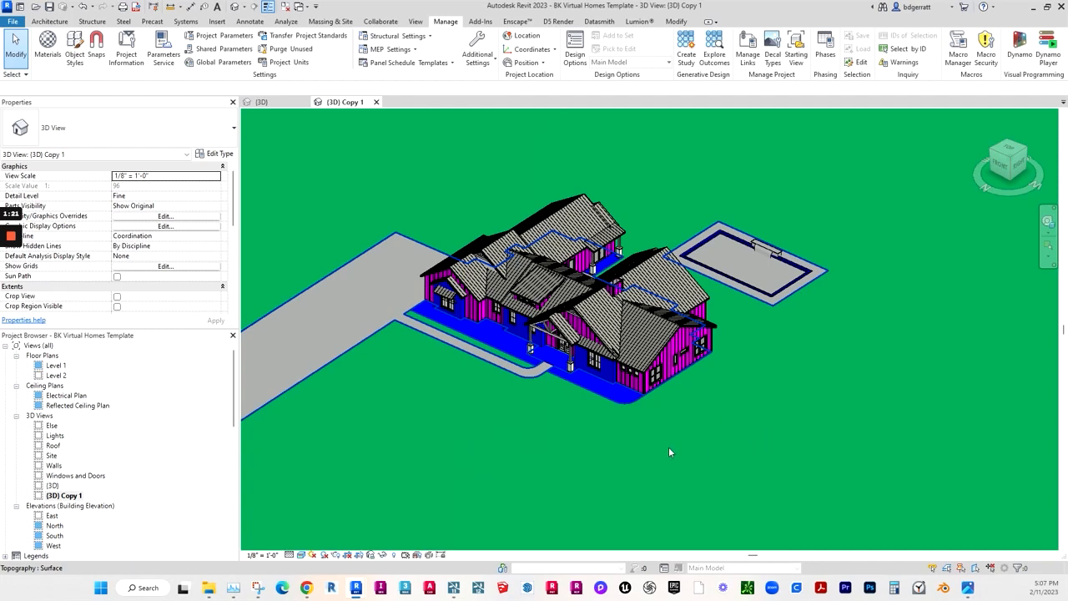
Step: Open the project's material browser and inspect the appearance of Wood Red Planks 2 Horizontal near the end of the list
mouse_move(12, 258)
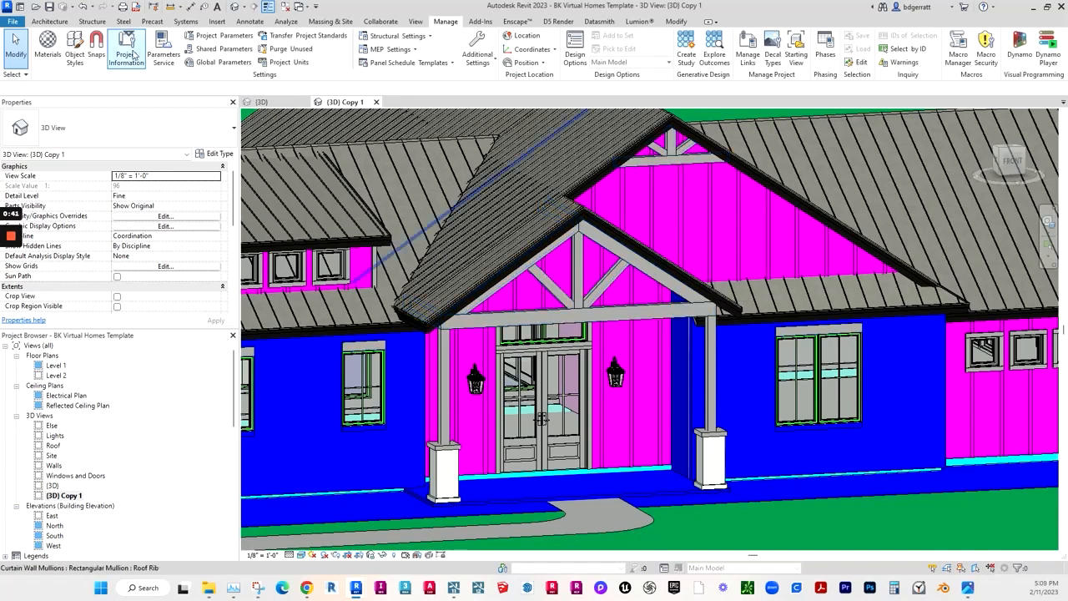
click(47, 46)
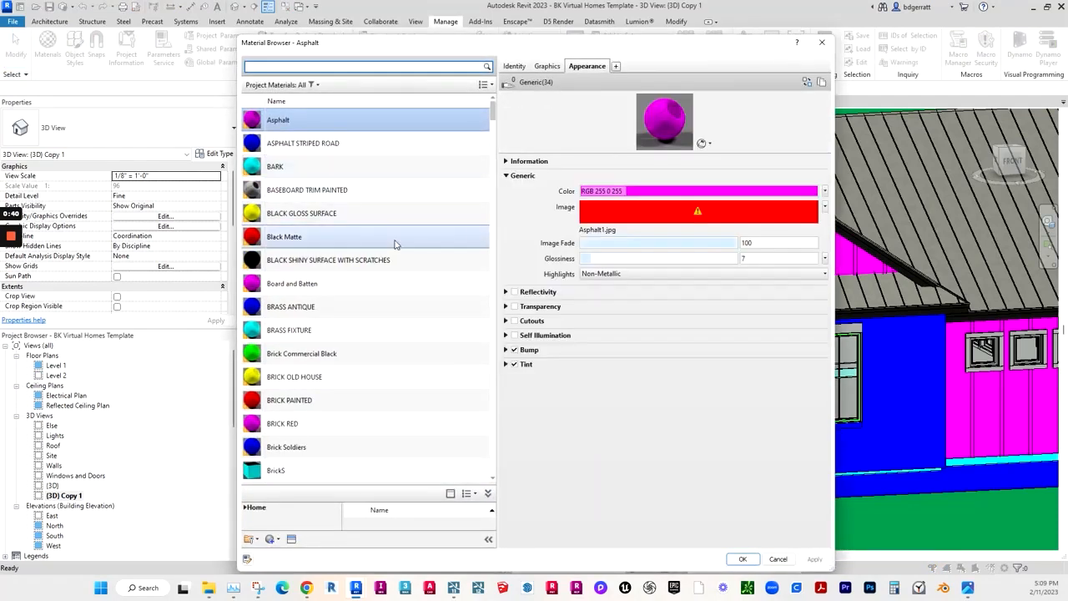
scroll(406, 287, down, 15)
drag(495, 185, 508, 526)
scroll(380, 286, up, 1)
click(316, 279)
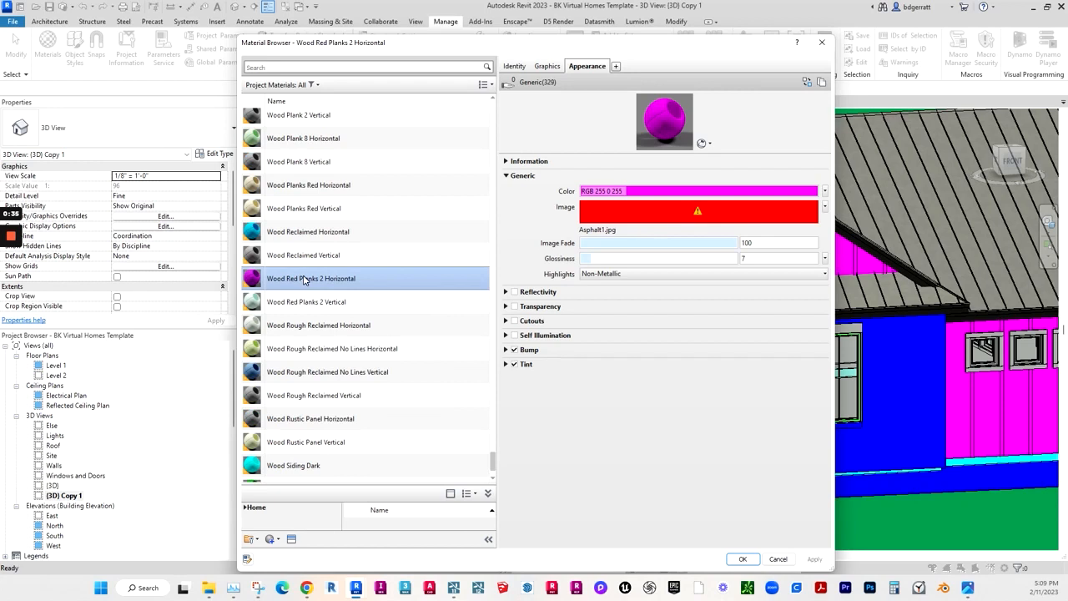
Step: Compare Wood Red Planks 2 Vertical with its Horizontal counterpart and close the material browser
click(330, 303)
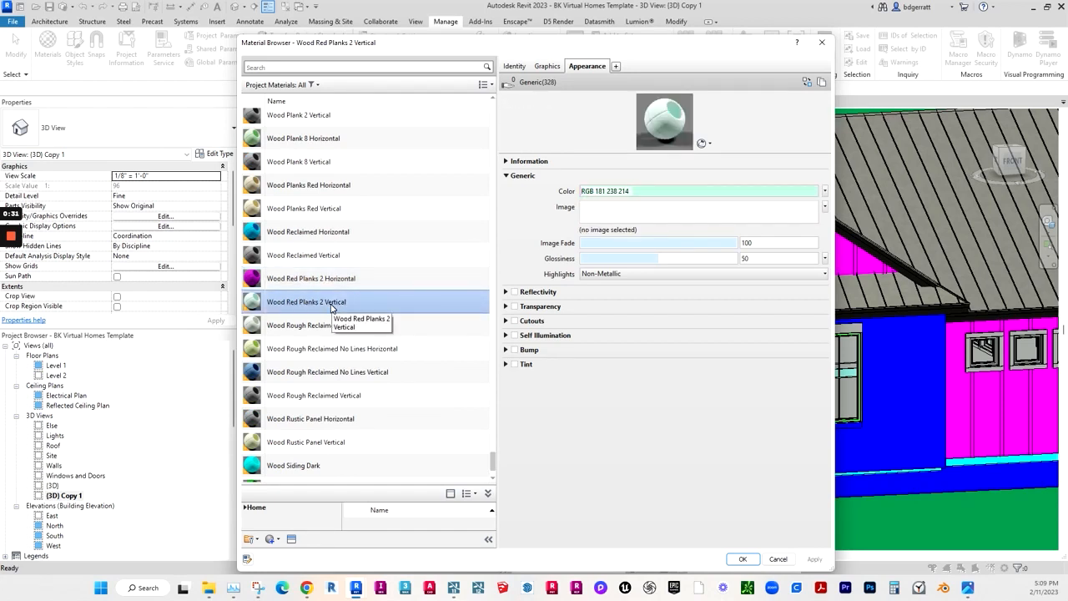
key(Up)
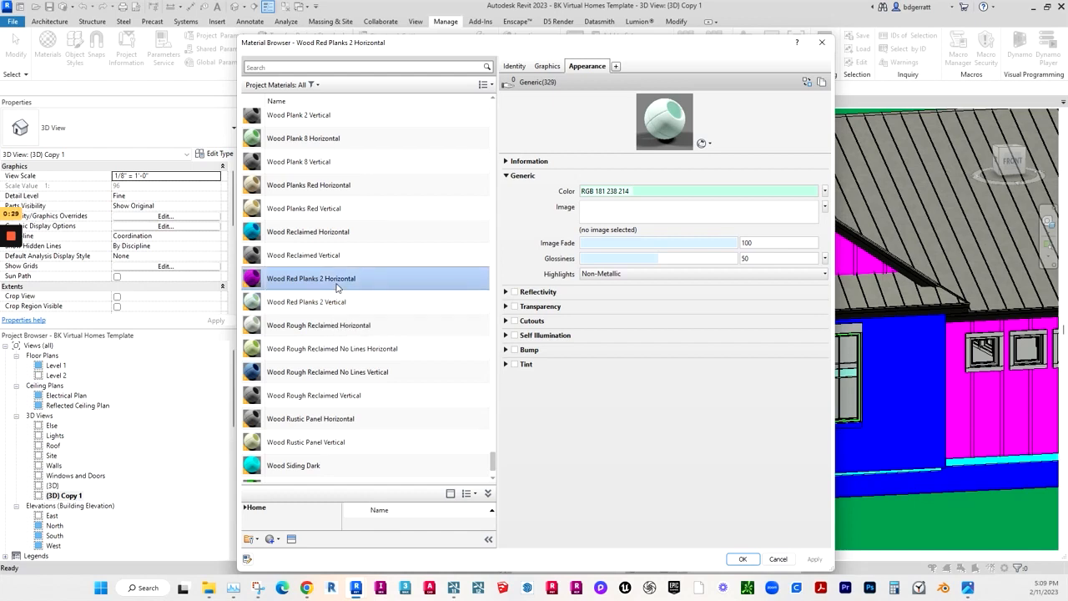
key(Down)
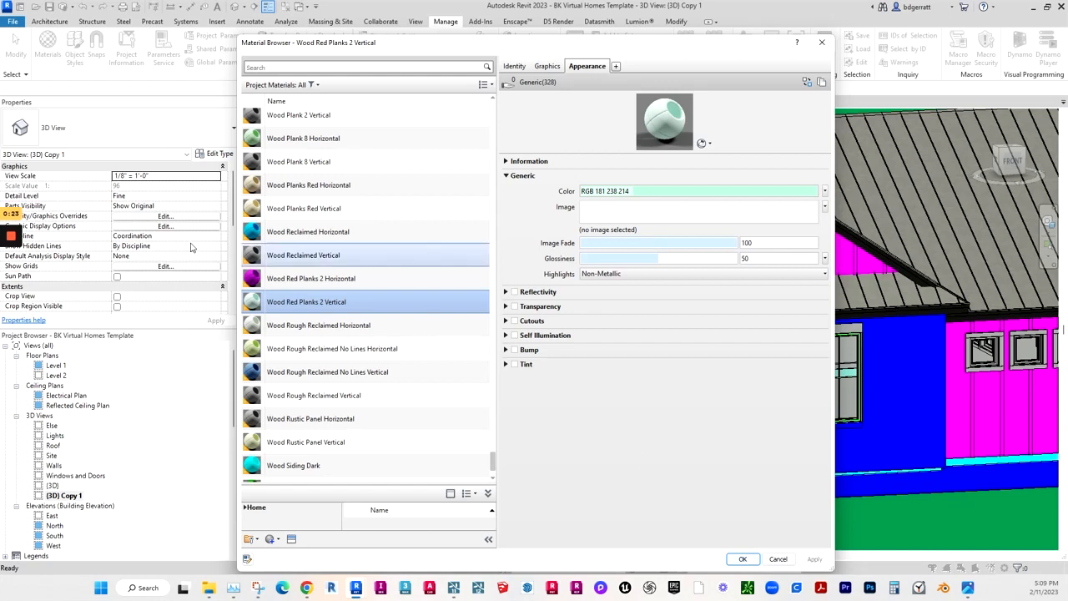
click(742, 560)
Step: Examine the front entry's gable, trusses and fascia up close, and the front facade as a whole
scroll(635, 313, up, 3)
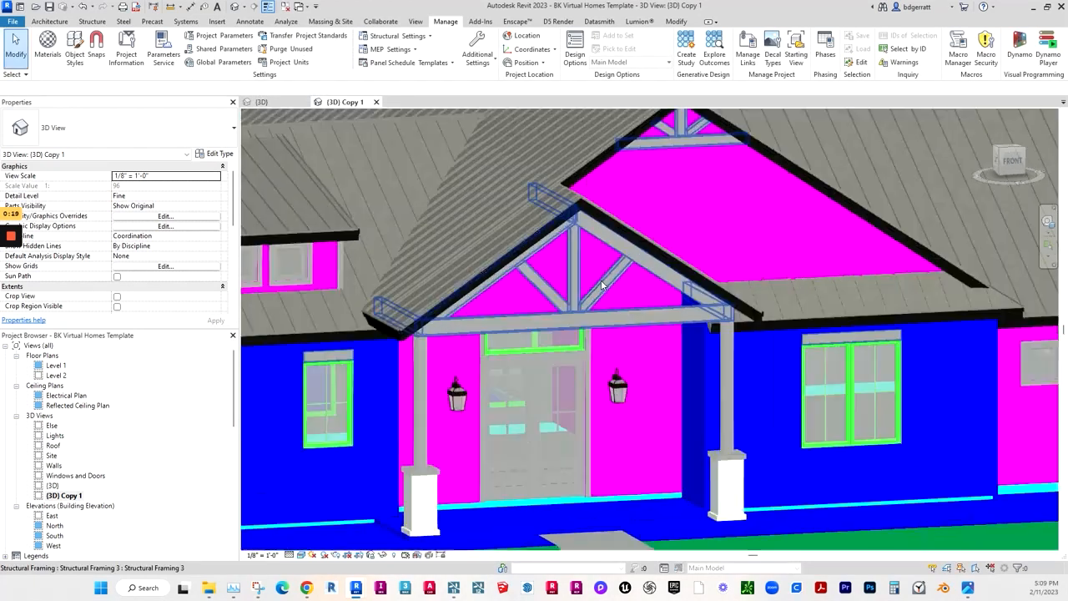
scroll(594, 309, up, 2)
scroll(595, 189, down, 2)
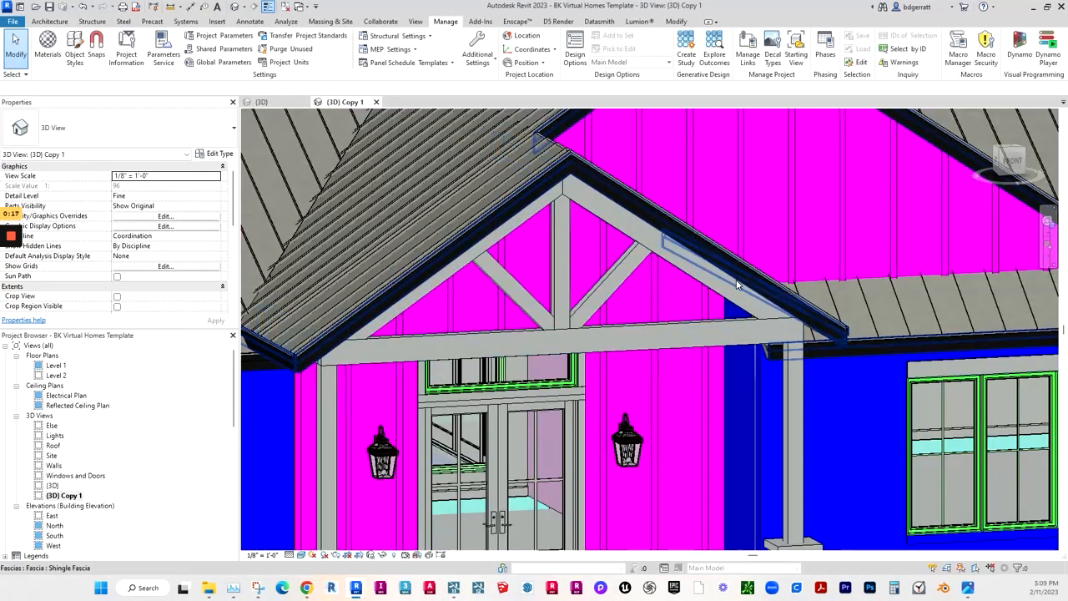
scroll(667, 442, down, 2)
scroll(660, 449, down, 3)
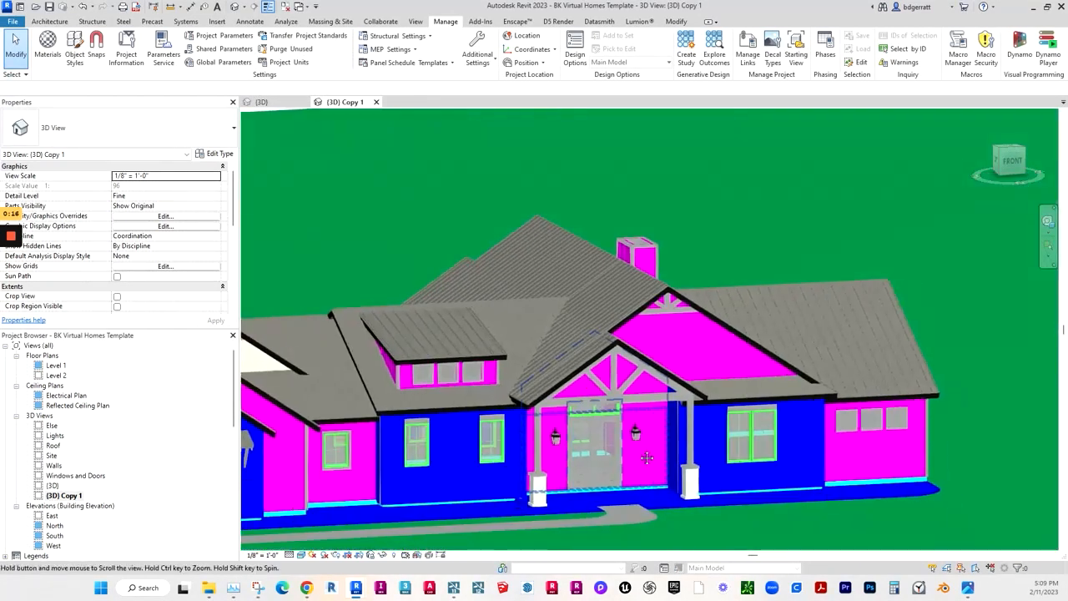